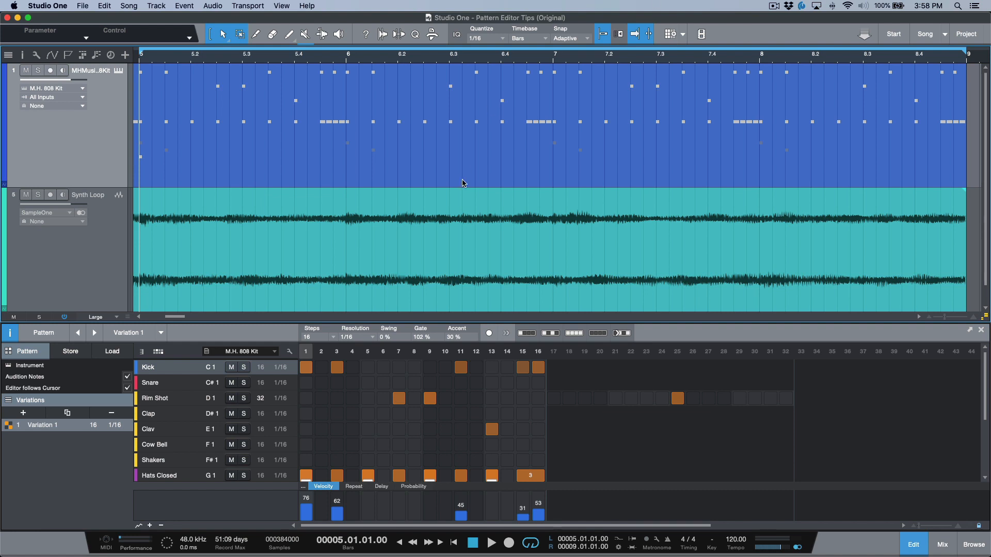
Open the drum track's Impact XT instrument, and solo the track and its Hats Closed lane during playback.
{"action": "left_click", "coordinate": [120, 72]}
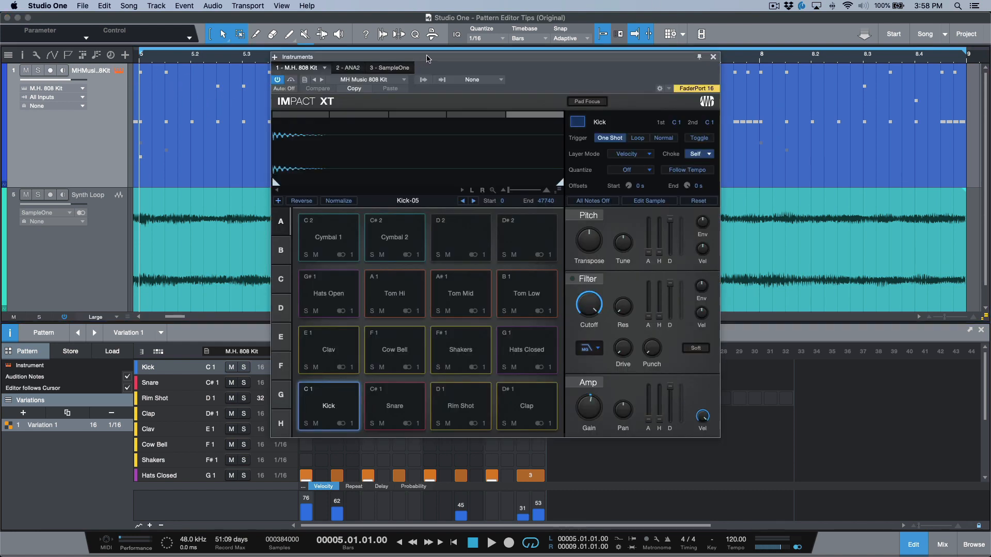
{"action": "key", "text": "space"}
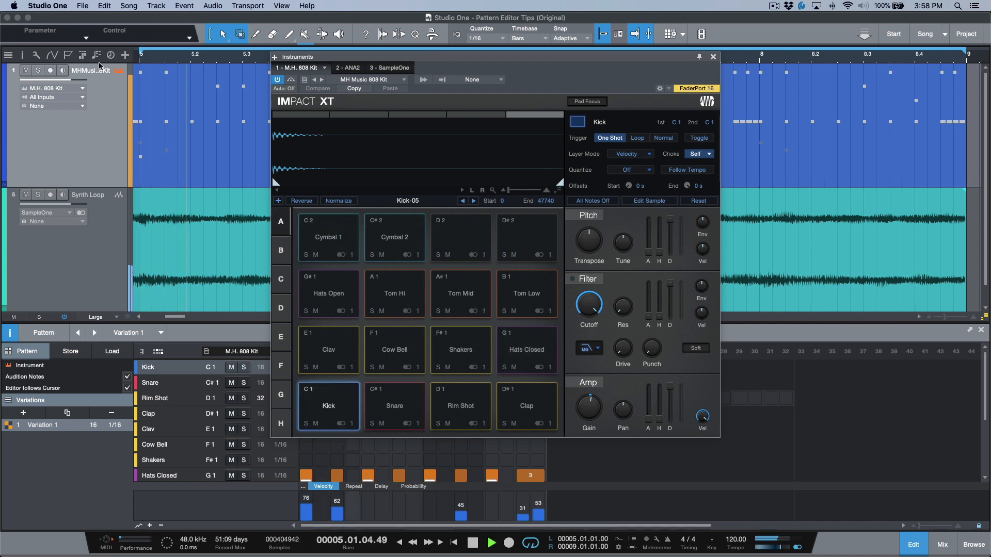
{"action": "left_click", "coordinate": [38, 71]}
{"action": "left_click_drag", "start_coordinate": [406, 73], "coordinate": [492, 89]}
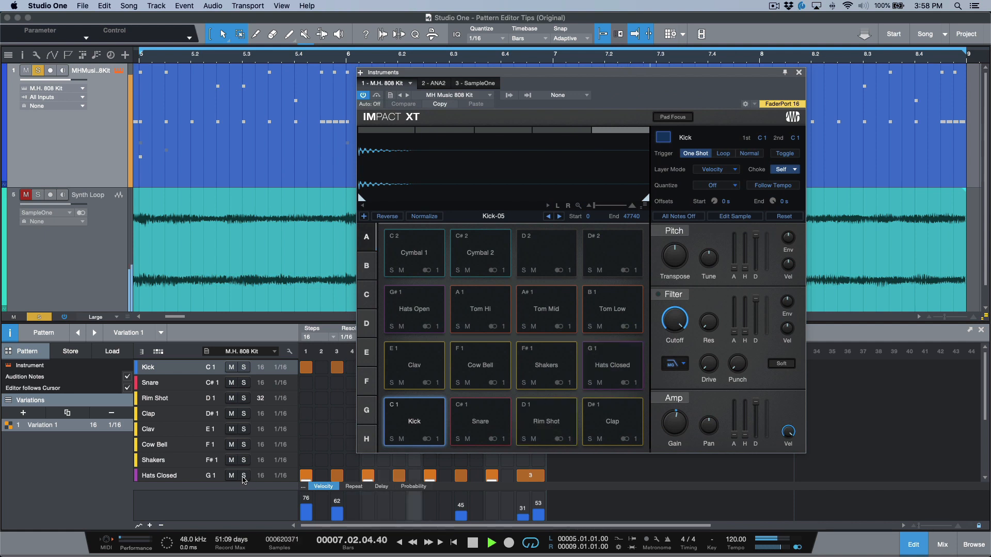
{"action": "left_click", "coordinate": [244, 475]}
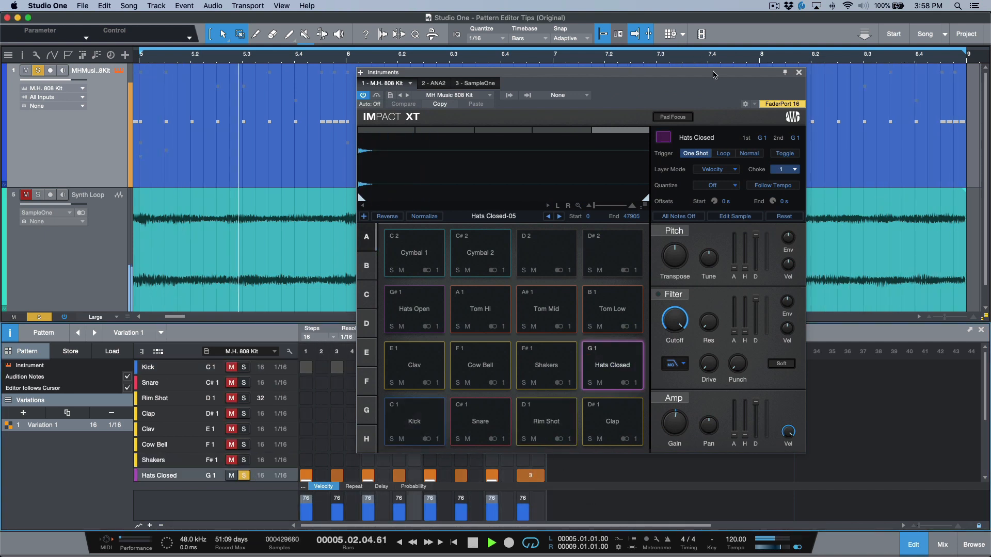
{"action": "key", "text": "space"}
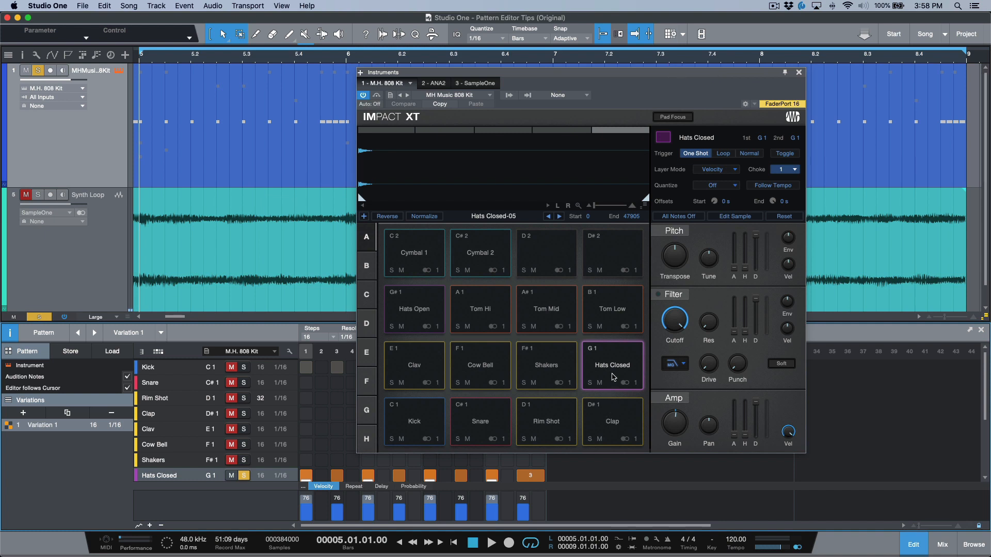
Add the Hats Closed pad's Sample - Transpose parameter as an automation lane in the pattern and close the instrument window.
{"action": "left_click", "coordinate": [621, 365]}
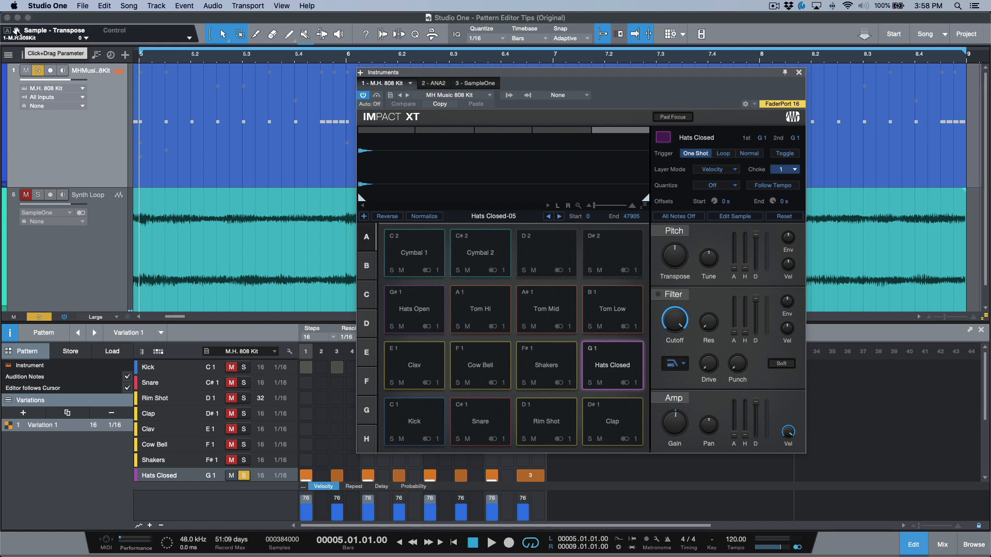
{"action": "left_click_drag", "start_coordinate": [16, 32], "coordinate": [216, 497]}
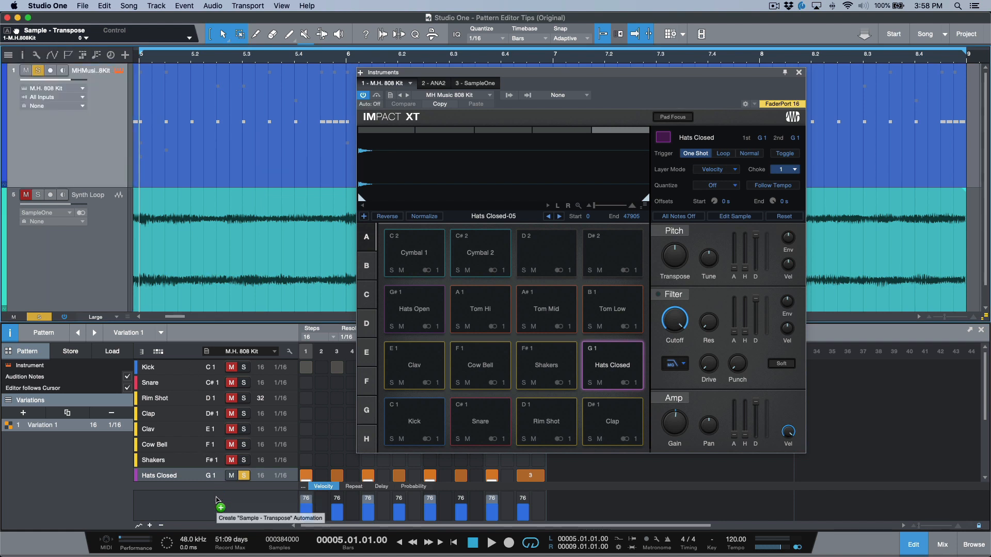
{"action": "left_click_drag", "start_coordinate": [217, 501], "coordinate": [216, 501]}
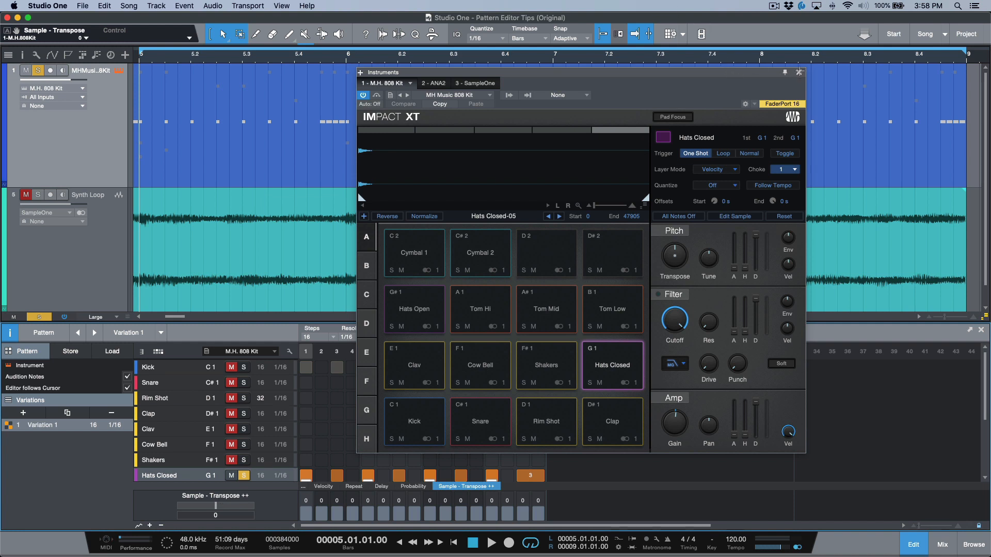
{"action": "left_click", "coordinate": [799, 73]}
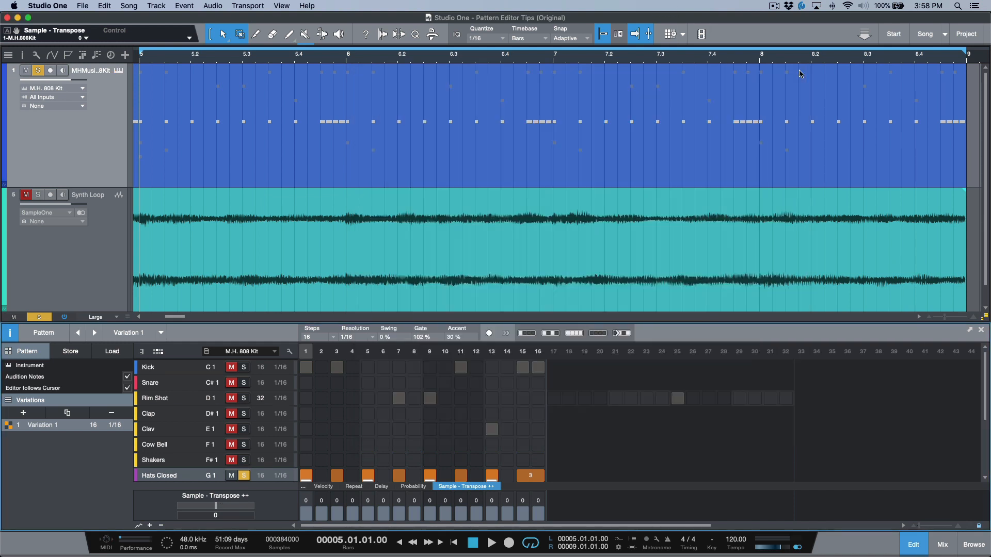
Look through the Hats Closed Velocity, Repeat, Delay and Probability lanes, ending on the Sample - Transpose lane.
{"action": "left_click", "coordinate": [321, 487]}
{"action": "left_click", "coordinate": [355, 487]}
{"action": "left_click", "coordinate": [381, 487]}
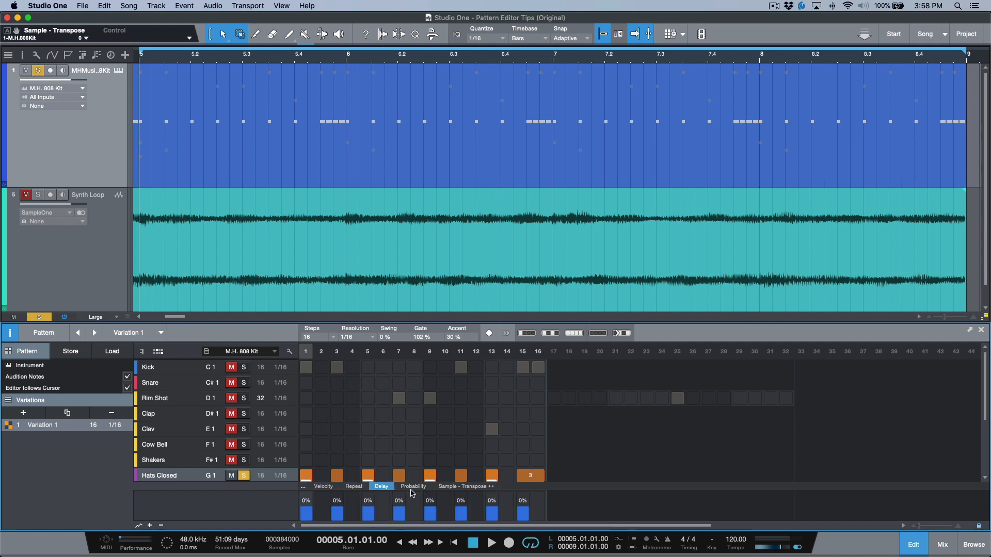
{"action": "left_click", "coordinate": [414, 488]}
{"action": "left_click", "coordinate": [469, 487]}
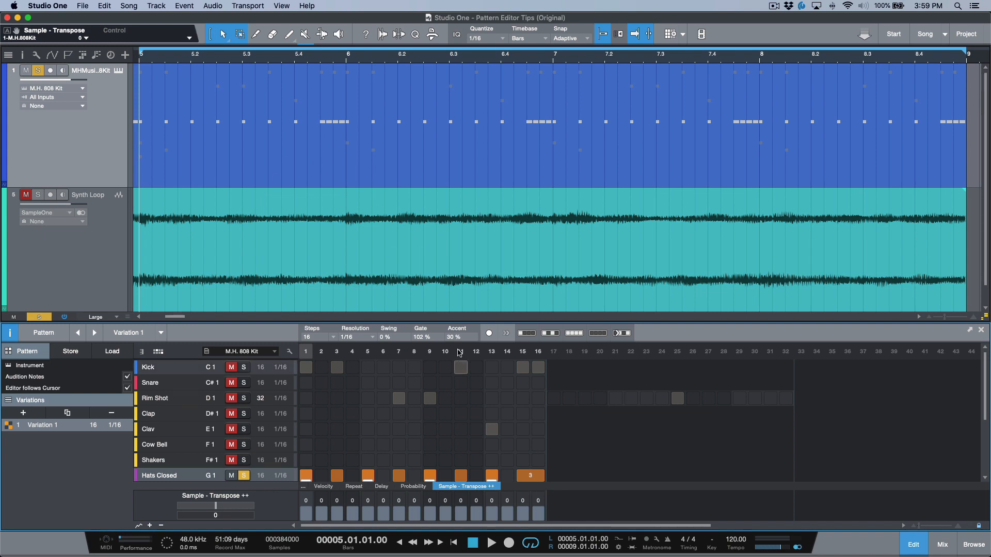
Play the pattern and set the Hats Closed transpose to 4 on steps 15 and 16.
{"action": "key", "text": "space"}
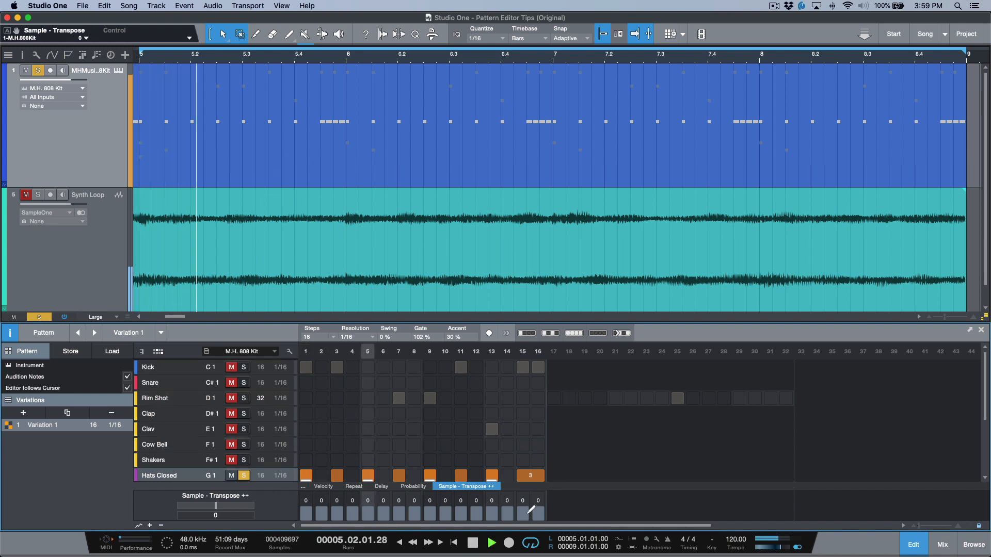
{"action": "left_click_drag", "start_coordinate": [529, 508], "coordinate": [533, 501]}
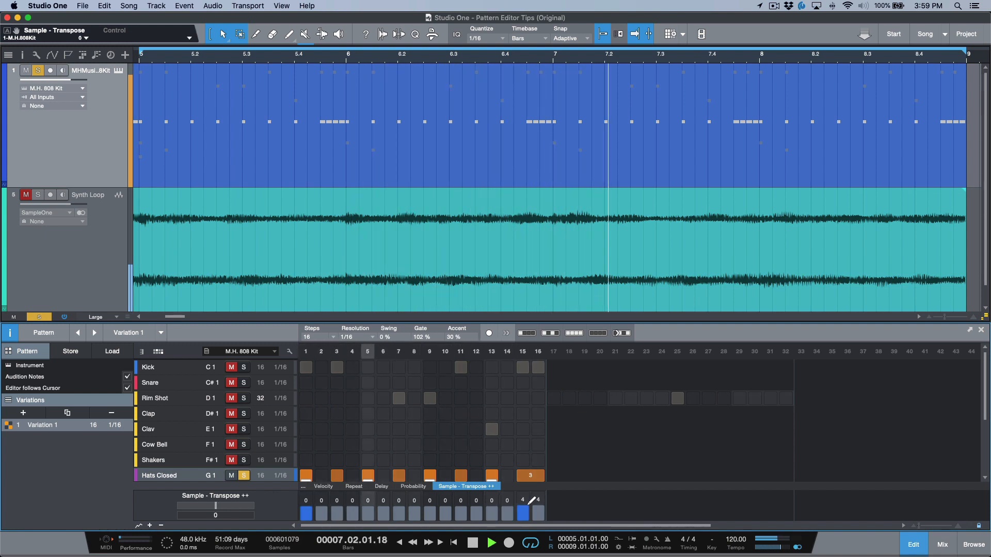
{"action": "key", "text": "space"}
Set the Hats Closed transpose to -4 on steps 15 and 16 and audition the pattern.
{"action": "left_click_drag", "start_coordinate": [530, 502], "coordinate": [531, 503]}
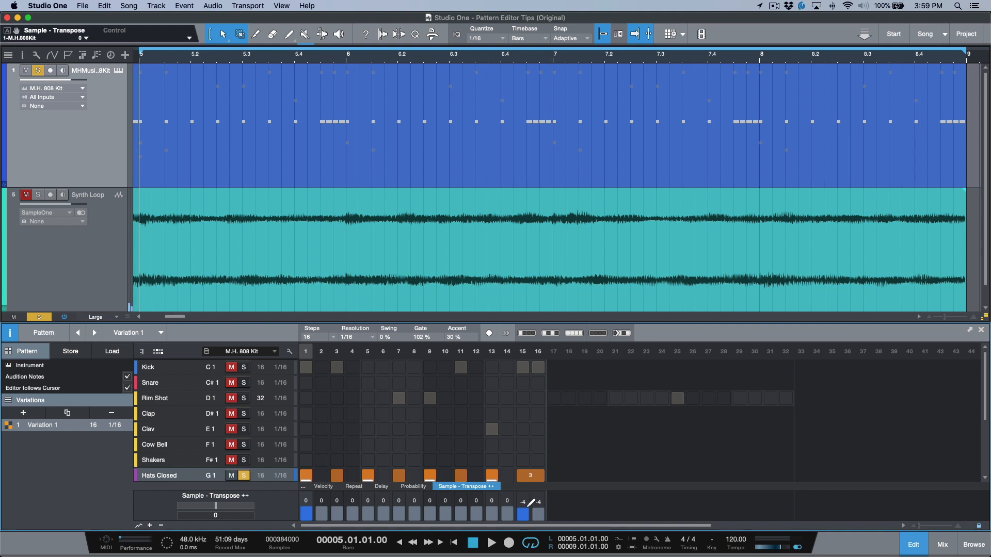
{"action": "key", "text": "space"}
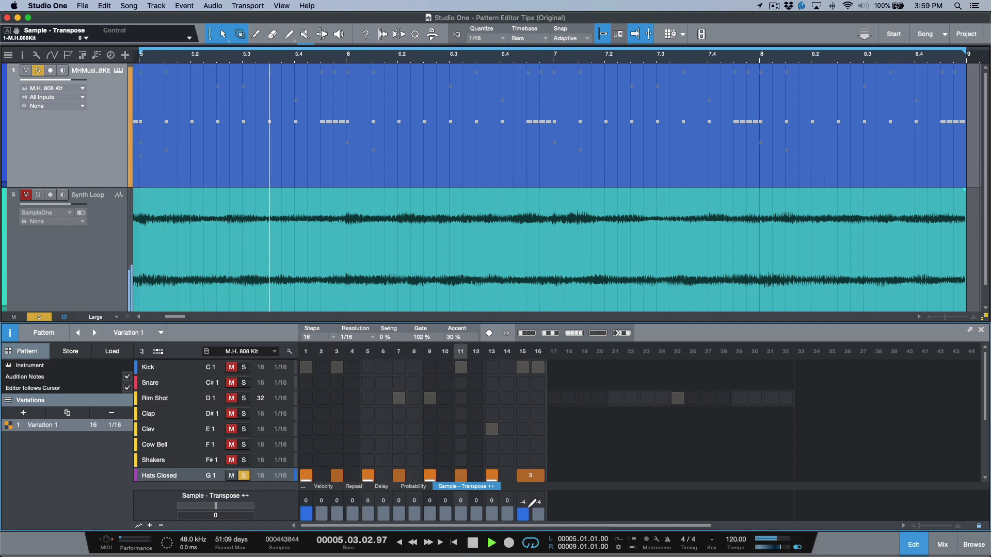
{"action": "key", "text": "space"}
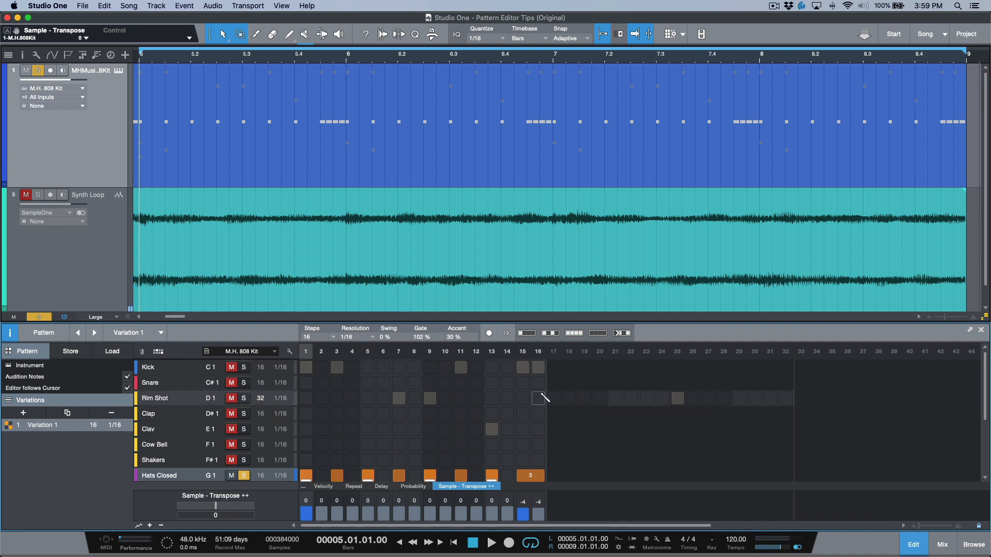
Set the Hats Closed transpose to -1 on step 16, audition the pattern, and reset the Transpose lane.
{"action": "left_click", "coordinate": [399, 398]}
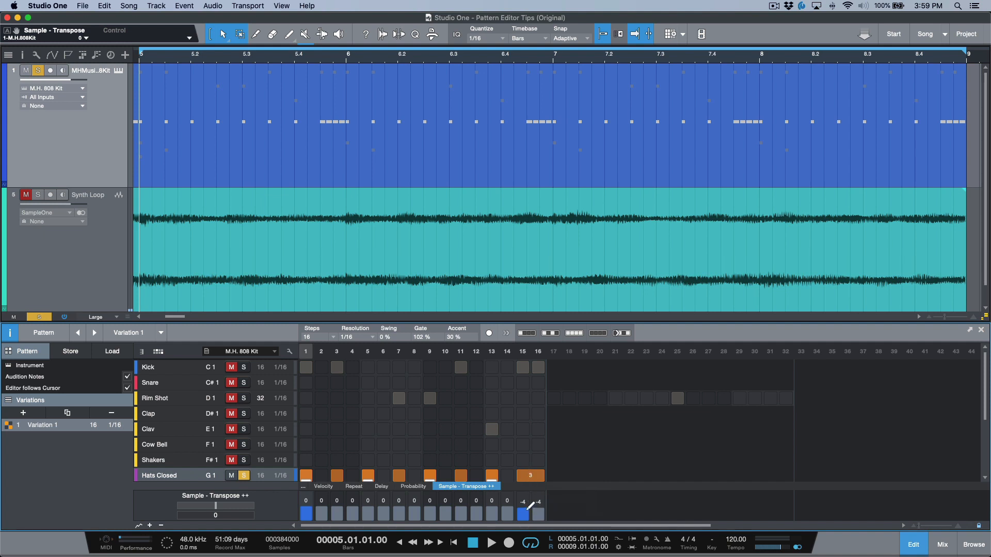
{"action": "left_click_drag", "start_coordinate": [543, 505], "coordinate": [546, 501]}
{"action": "key", "text": "space"}
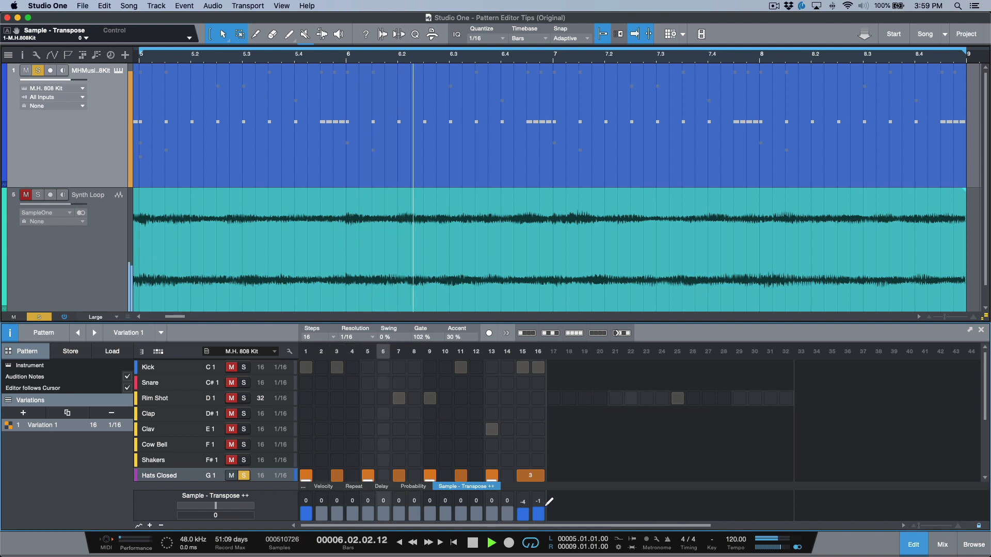
{"action": "key", "text": "space"}
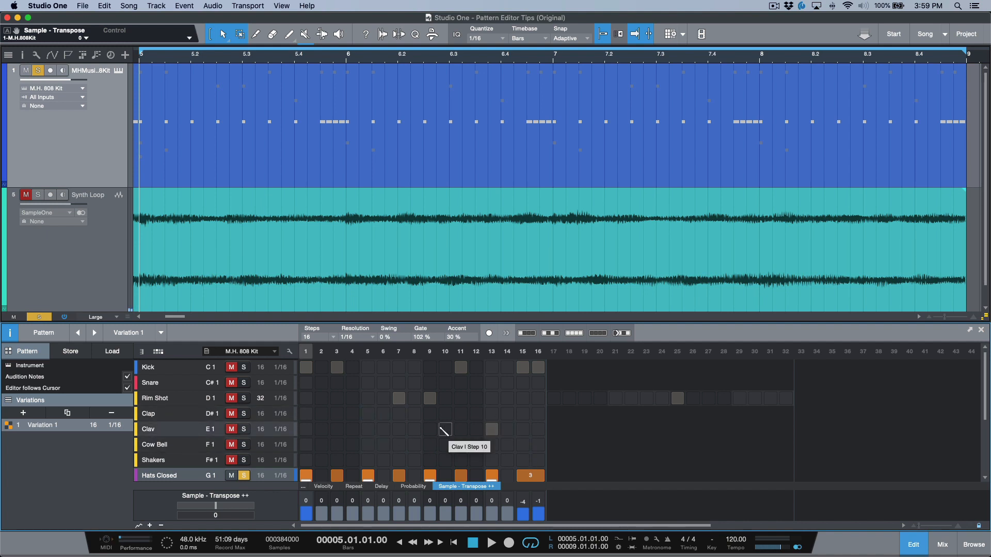
{"action": "right_click", "coordinate": [524, 512]}
{"action": "left_click", "coordinate": [548, 518]}
Reopen Impact XT, try the Hats Closed pad's Transpose at -1 and 2, and reset it to 0.
{"action": "left_click", "coordinate": [119, 71]}
{"action": "left_click", "coordinate": [613, 365]}
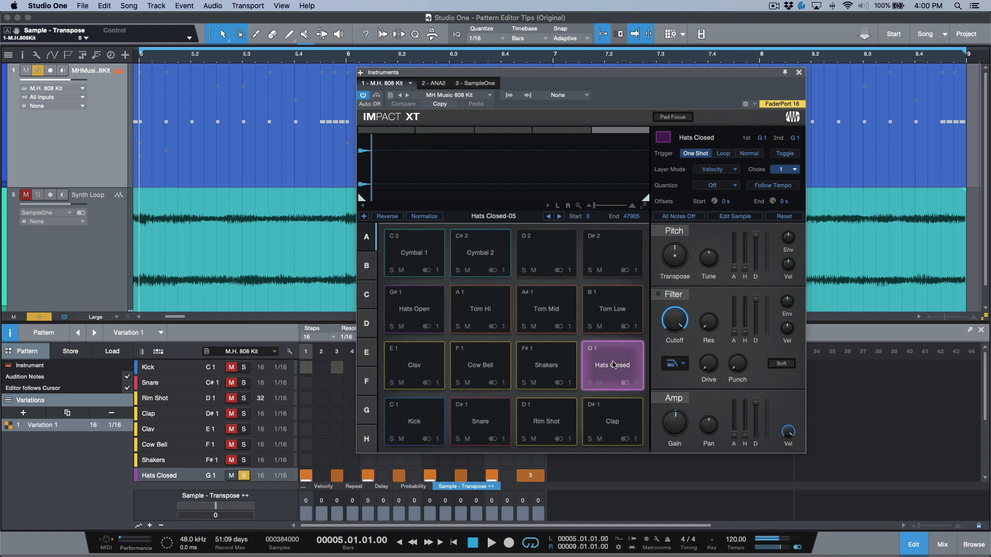
{"action": "scroll", "coordinate": [684, 255], "scroll_direction": "down", "scroll_amount": 1}
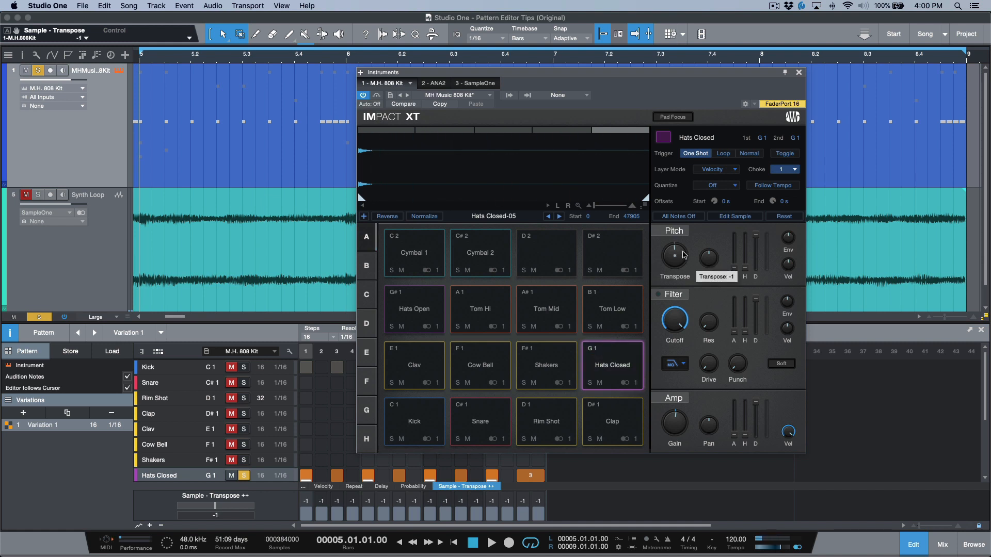
{"action": "scroll", "coordinate": [684, 255], "scroll_direction": "up", "scroll_amount": 3}
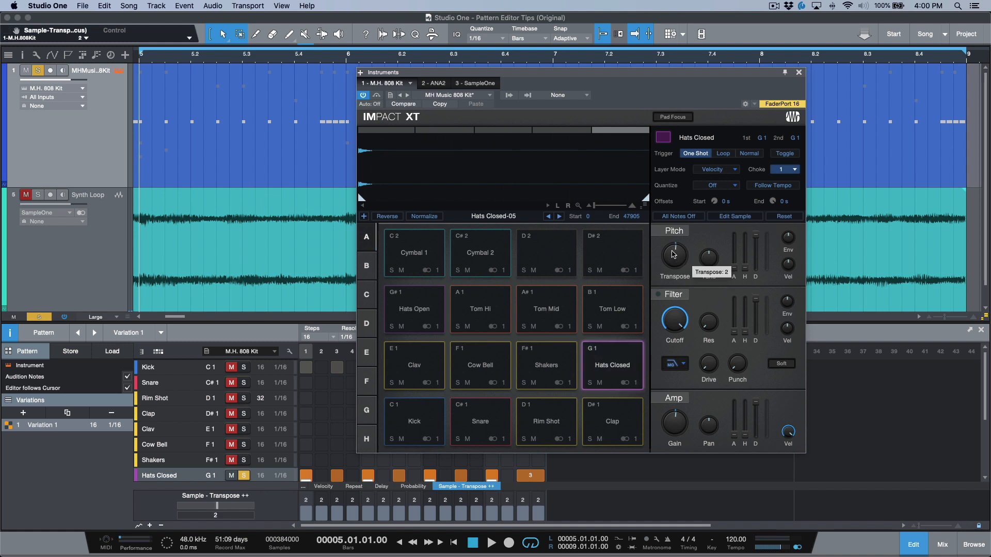
{"action": "left_click", "coordinate": [680, 253], "text": "super"}
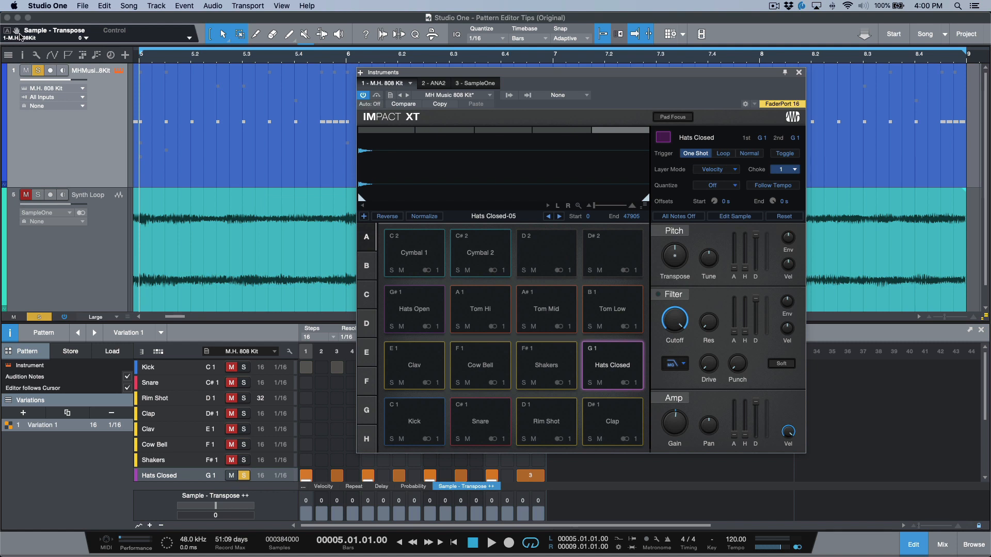
Check the available controller devices and the parameter display choices, keeping Recently Touched selected.
{"action": "left_click", "coordinate": [190, 38]}
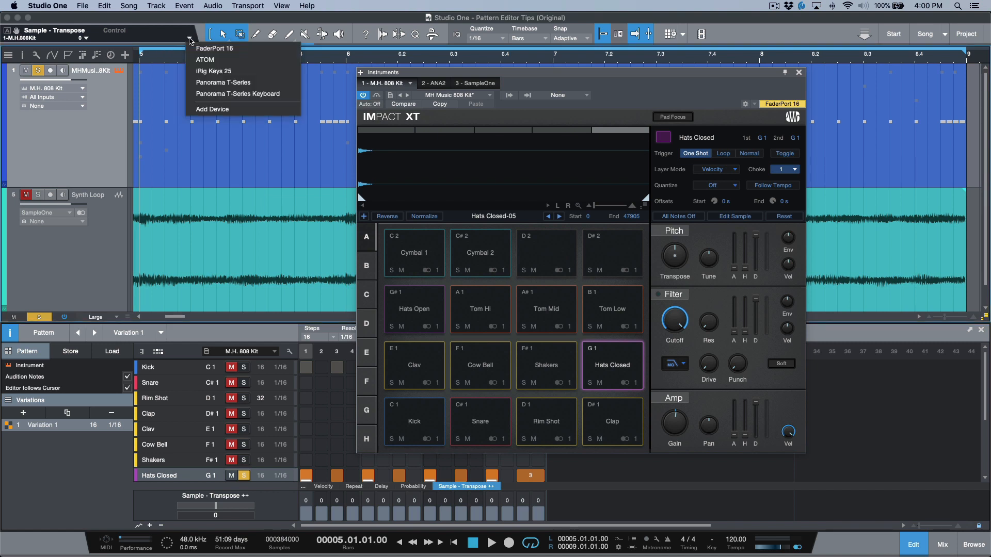
{"action": "left_click", "coordinate": [86, 38]}
{"action": "left_click", "coordinate": [86, 38]}
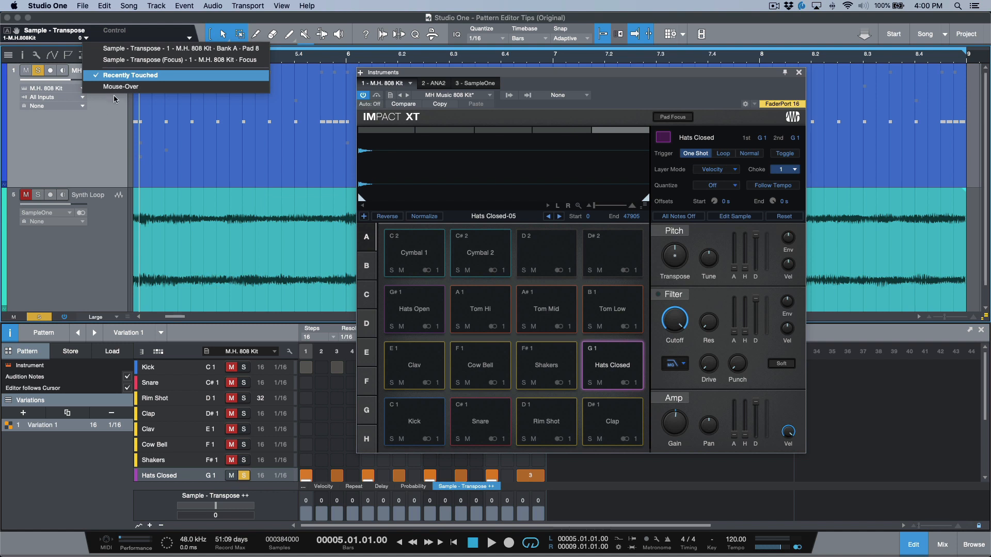
{"action": "left_click", "coordinate": [111, 78]}
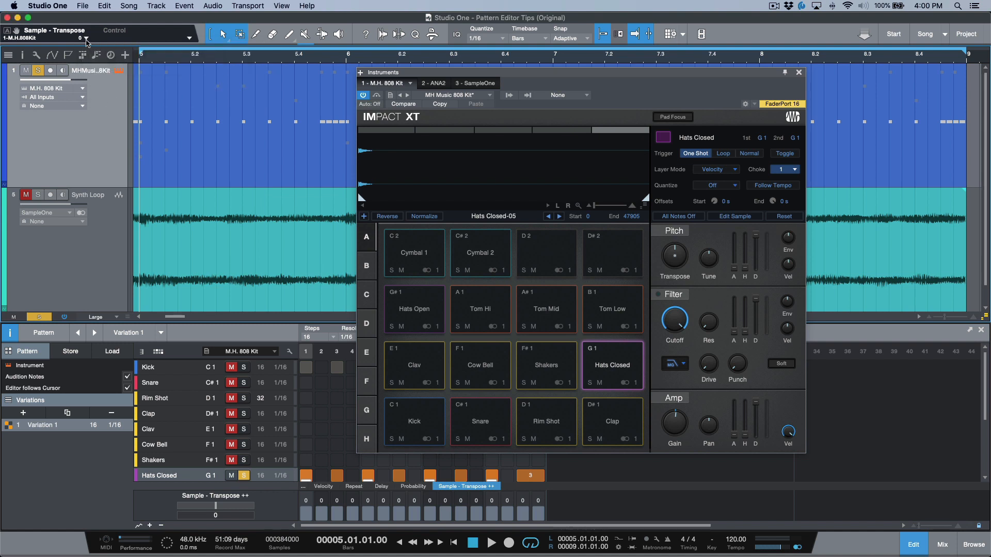
{"action": "left_click", "coordinate": [87, 39]}
{"action": "left_click", "coordinate": [116, 76]}
Remove the Sample - Transpose parameter from the pattern, create its automation on the drum track instead, and close the instrument window.
{"action": "right_click", "coordinate": [474, 487]}
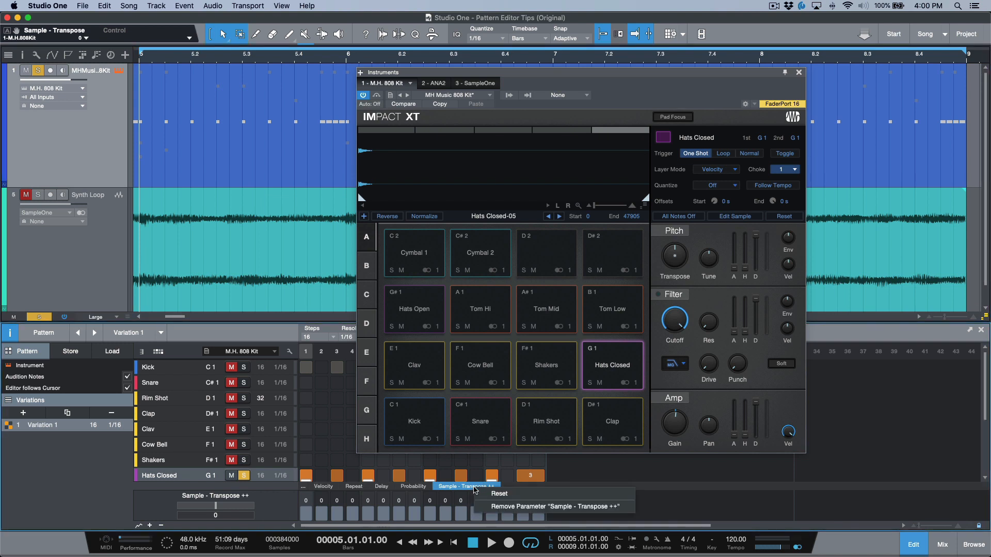
{"action": "left_click", "coordinate": [508, 508]}
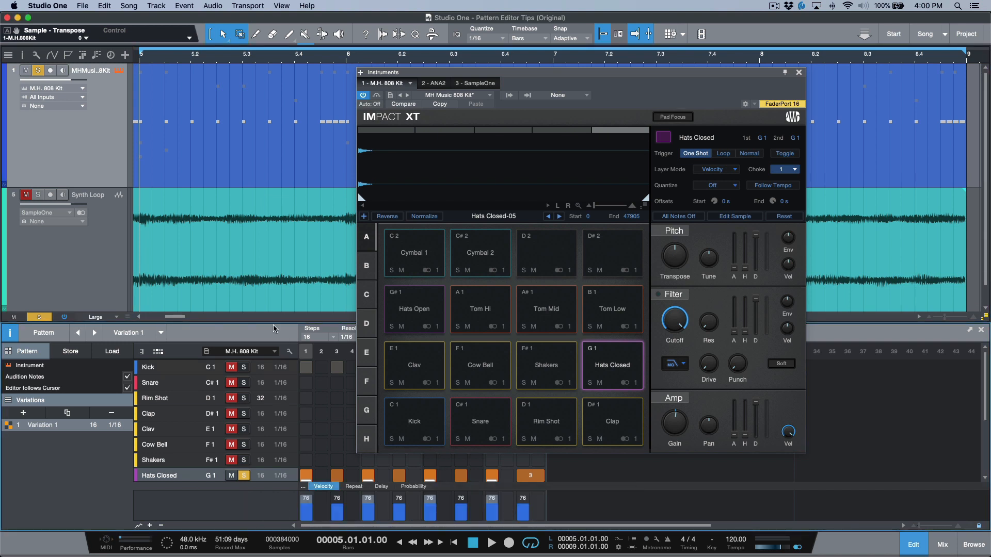
{"action": "left_click_drag", "start_coordinate": [17, 32], "coordinate": [147, 101]}
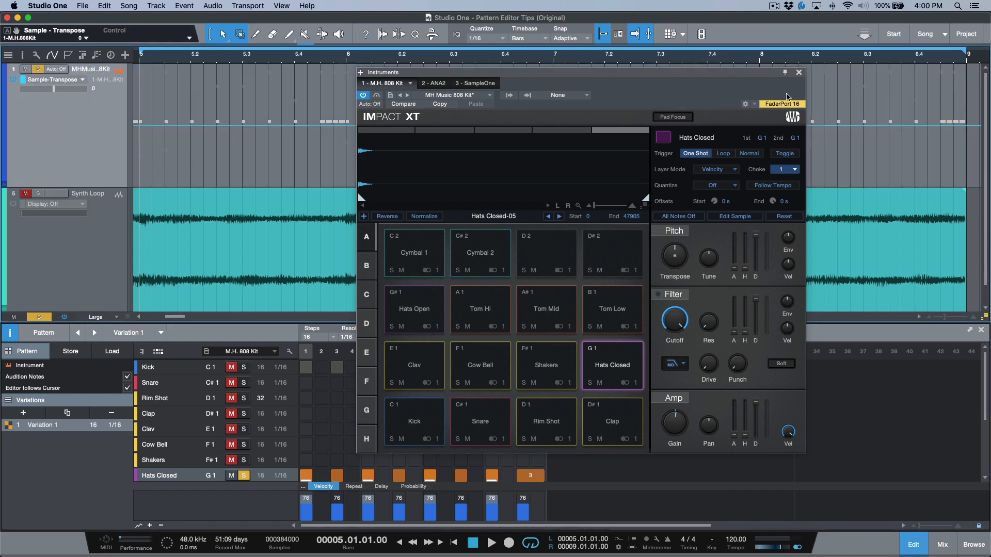
{"action": "left_click", "coordinate": [799, 73]}
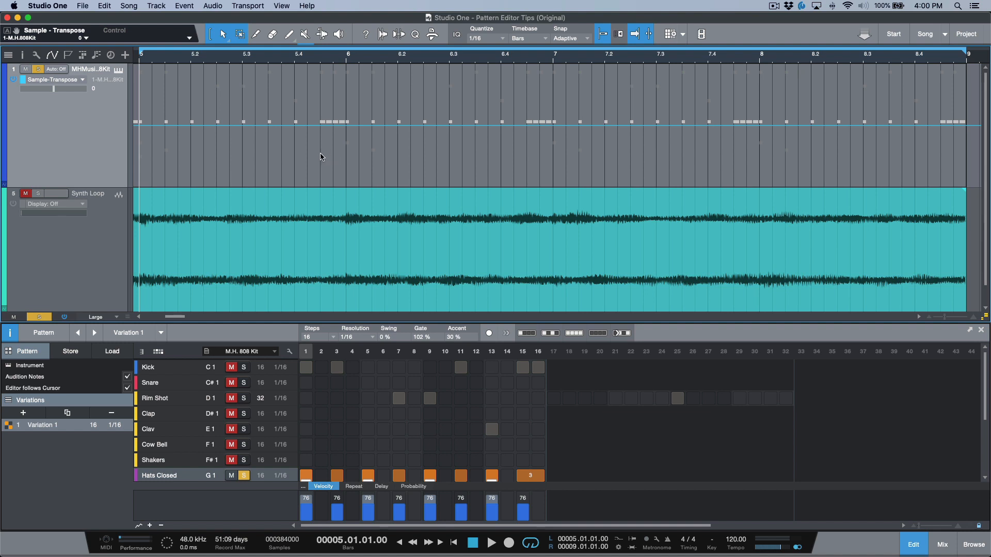
Hide the automation on the drum track so the whole pattern is displayed in the arrangement.
{"action": "scroll", "coordinate": [326, 150], "scroll_direction": "left", "scroll_amount": 8}
{"action": "key", "text": "w"}
{"action": "key", "text": "w"}
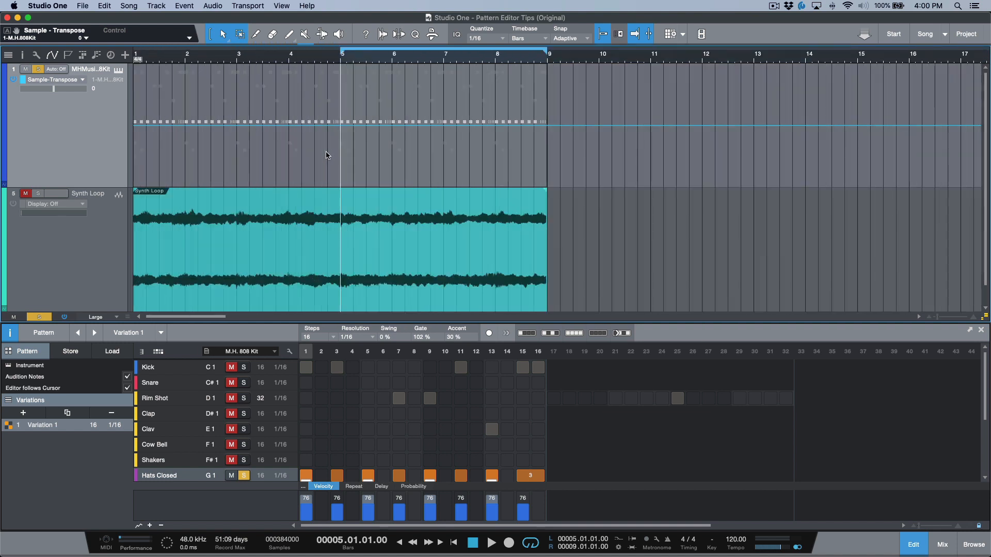
{"action": "right_click", "coordinate": [98, 153]}
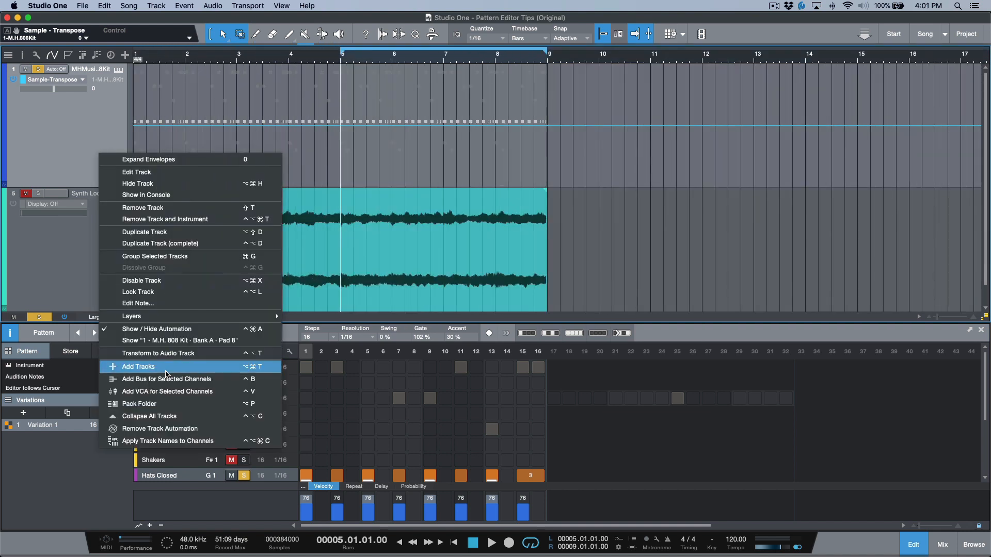
{"action": "left_click", "coordinate": [171, 331]}
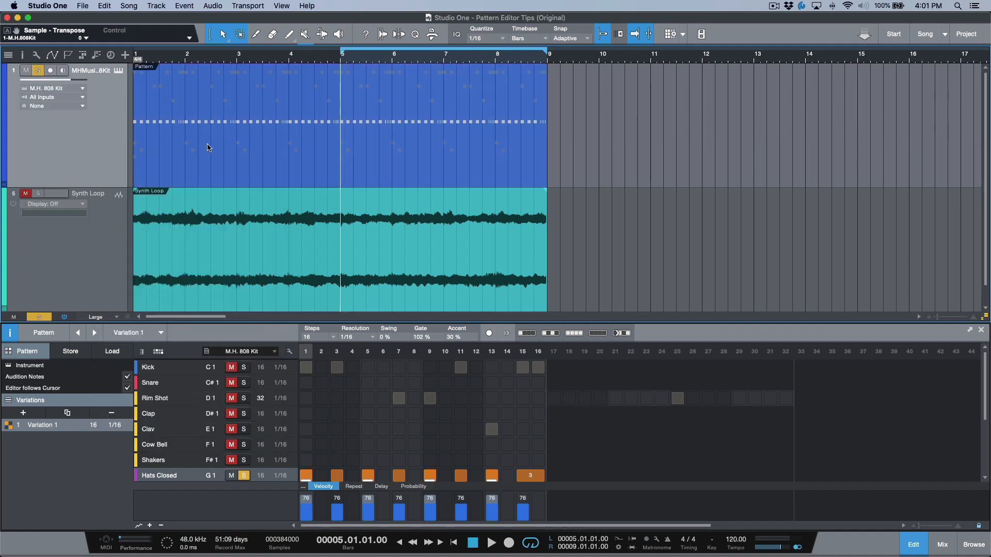
Show the automation on the drum track again and check its parameter list, keeping Sample - Transpose displayed.
{"action": "mouse_move", "coordinate": [545, 139]}
{"action": "left_mouse_down"}
{"action": "mouse_move", "coordinate": [757, 136]}
{"action": "mouse_move", "coordinate": [360, 135]}
{"action": "mouse_move", "coordinate": [800, 140]}
{"action": "mouse_move", "coordinate": [716, 152]}
{"action": "mouse_move", "coordinate": [527, 144]}
{"action": "mouse_move", "coordinate": [545, 144]}
{"action": "left_mouse_up"}
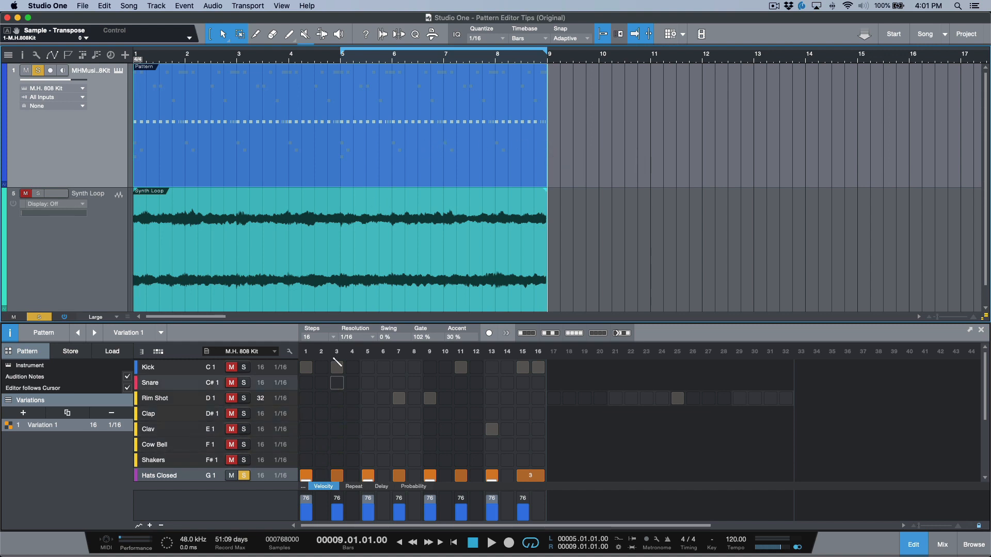
{"action": "right_click", "coordinate": [88, 131]}
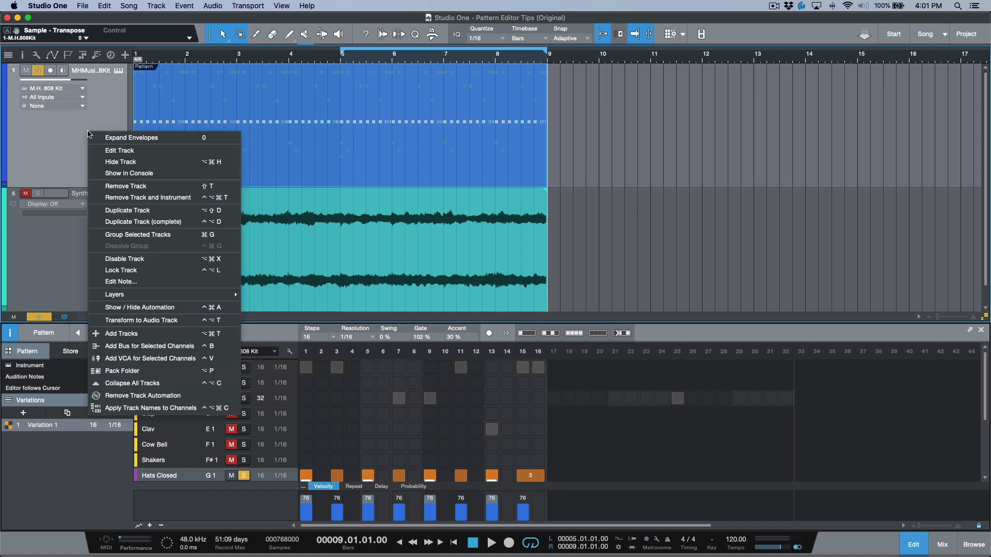
{"action": "left_click", "coordinate": [169, 308]}
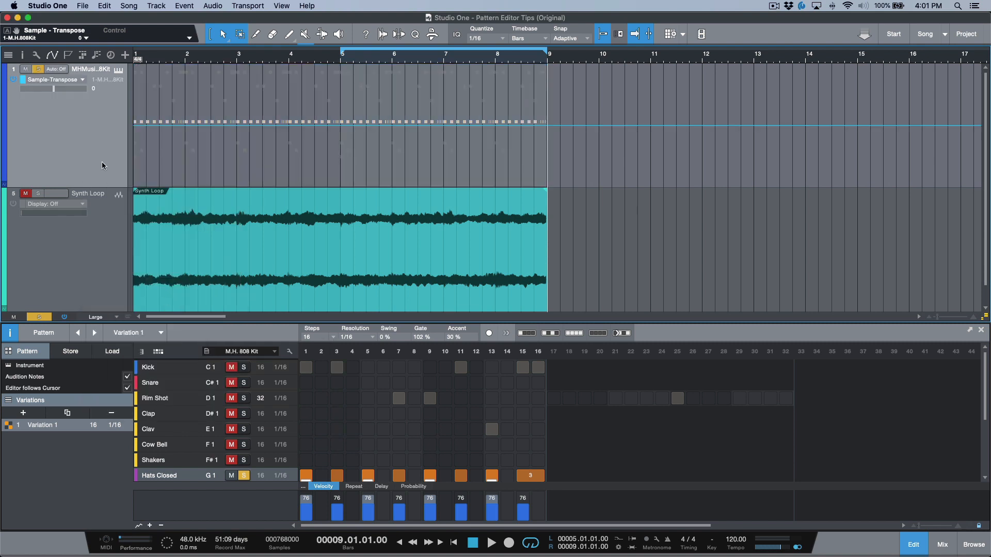
{"action": "left_click", "coordinate": [80, 79]}
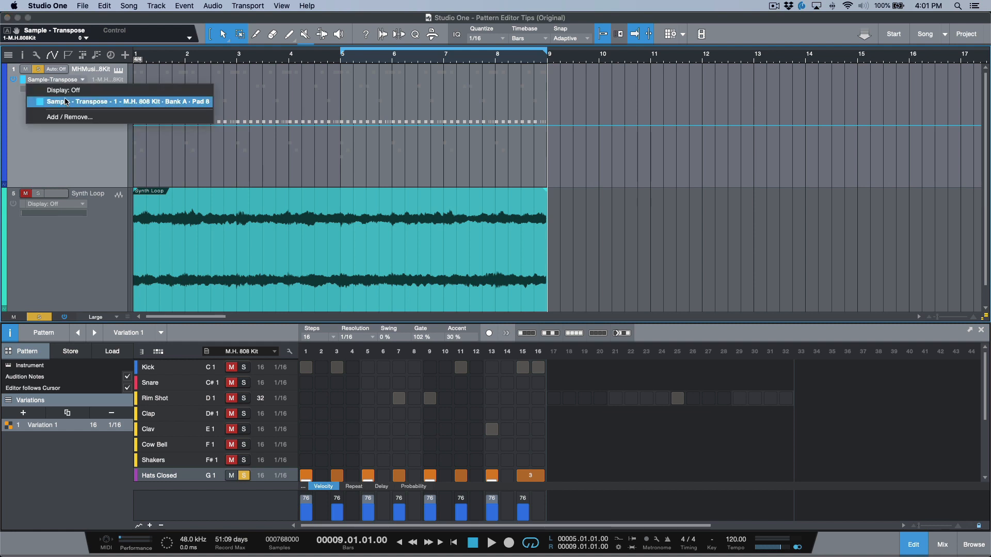
{"action": "left_click", "coordinate": [98, 106]}
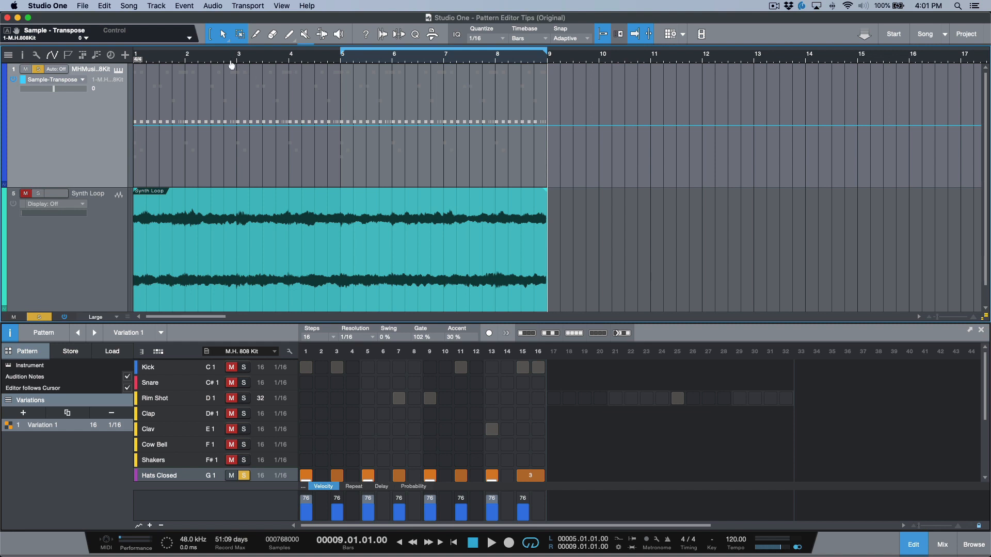
Offset the Transpose automation over the hat rolls ending bars 1 to 4: about -7 in bar 1, down in bar 3, up in bars 2 and 4.
{"action": "left_click_drag", "start_coordinate": [232, 58], "coordinate": [246, 86]}
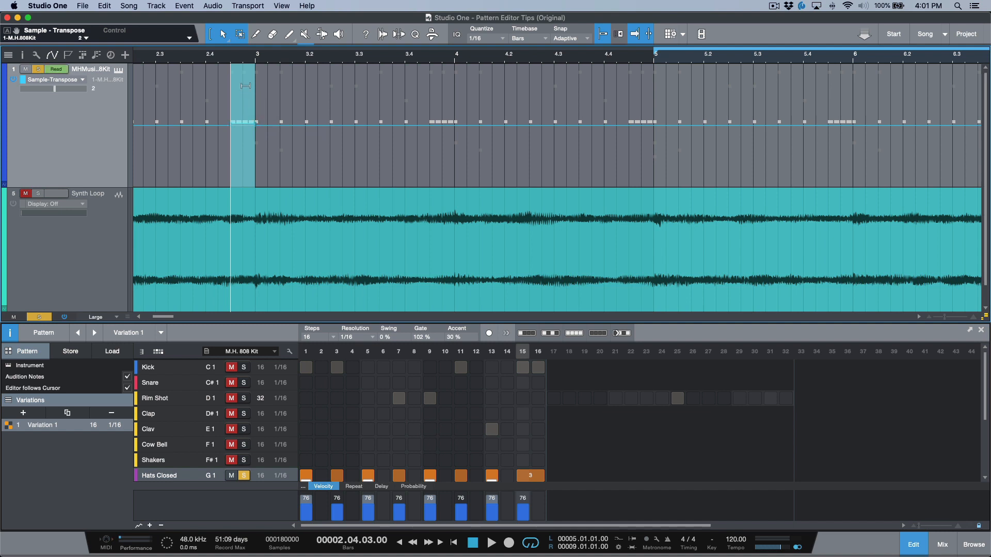
{"action": "right_click", "coordinate": [224, 37]}
{"action": "left_click", "coordinate": [230, 43]}
{"action": "left_click", "coordinate": [212, 36]}
{"action": "mouse_move", "coordinate": [430, 106]}
{"action": "left_mouse_down"}
{"action": "mouse_move", "coordinate": [448, 109]}
{"action": "mouse_move", "coordinate": [444, 96]}
{"action": "left_mouse_up"}
{"action": "left_click_drag", "start_coordinate": [629, 105], "coordinate": [641, 85]}
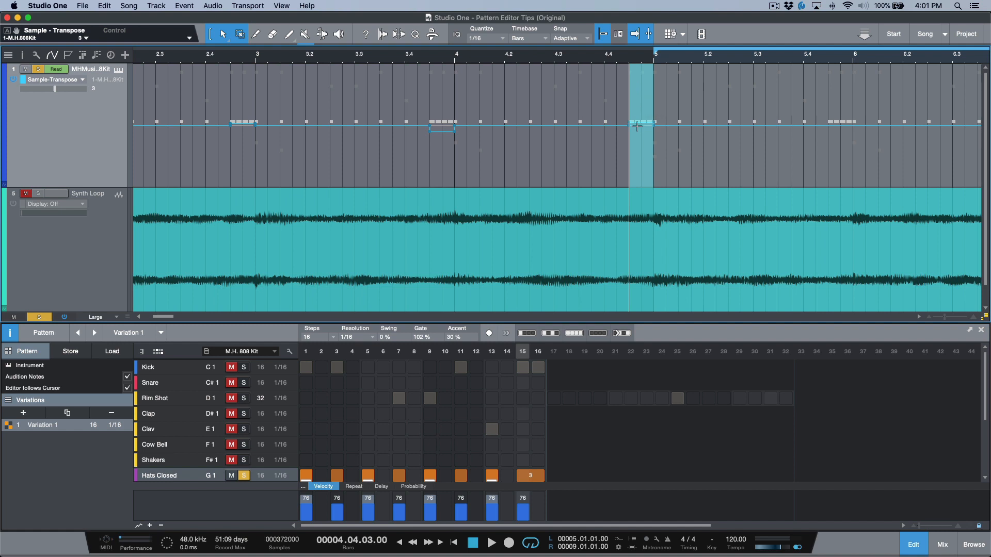
{"action": "key", "text": "comma"}
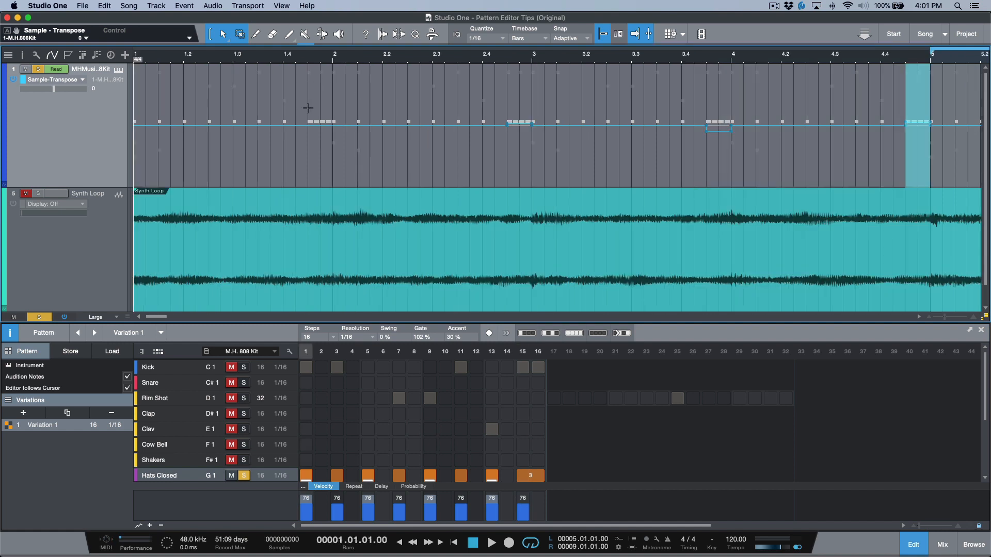
{"action": "mouse_move", "coordinate": [309, 107]}
{"action": "left_mouse_down"}
{"action": "mouse_move", "coordinate": [330, 107]}
{"action": "mouse_move", "coordinate": [320, 95]}
{"action": "left_mouse_up"}
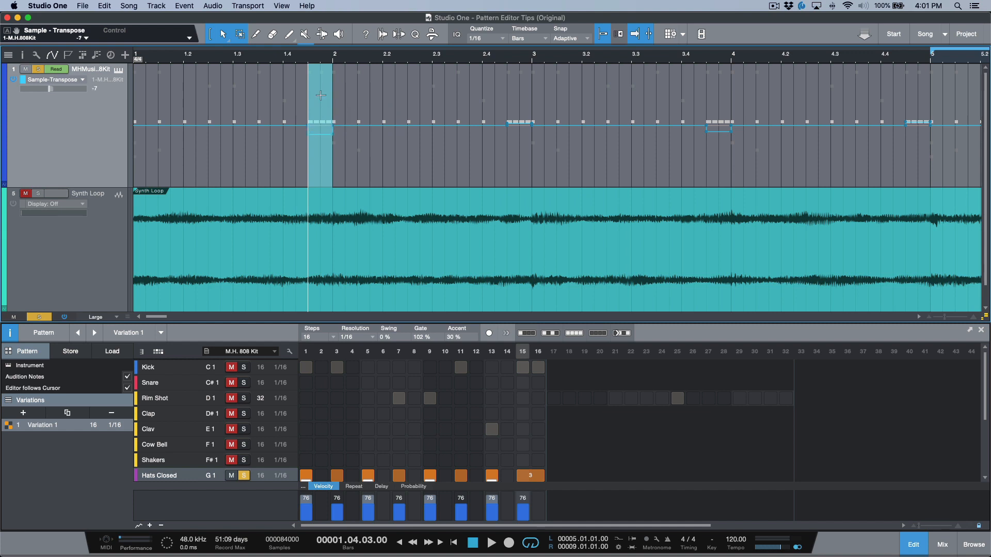
Play the song from the start to hear the transposed hat rolls, and stop during bar 4.
{"action": "key", "text": "Home"}
{"action": "key", "text": "space"}
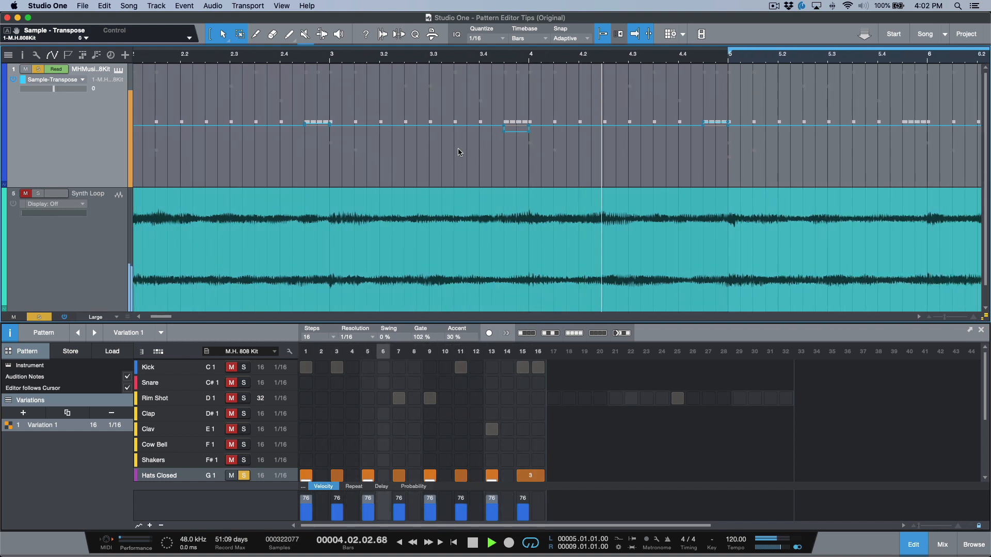
{"action": "key", "text": "space"}
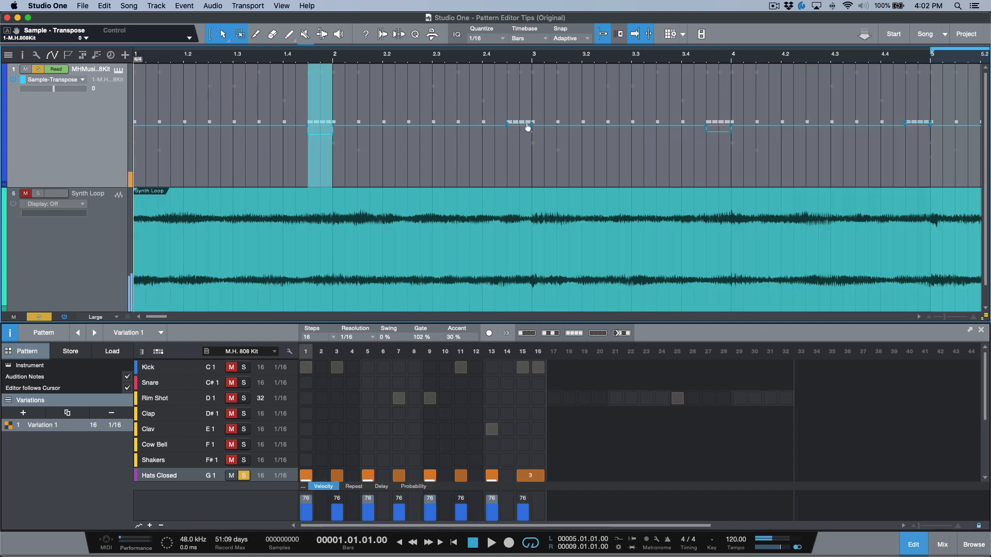
Give the individual repeats of the hat roll ending bar 2 different Transpose automation levels, with the last one at about 2.
{"action": "left_click_drag", "start_coordinate": [518, 60], "coordinate": [509, 84]}
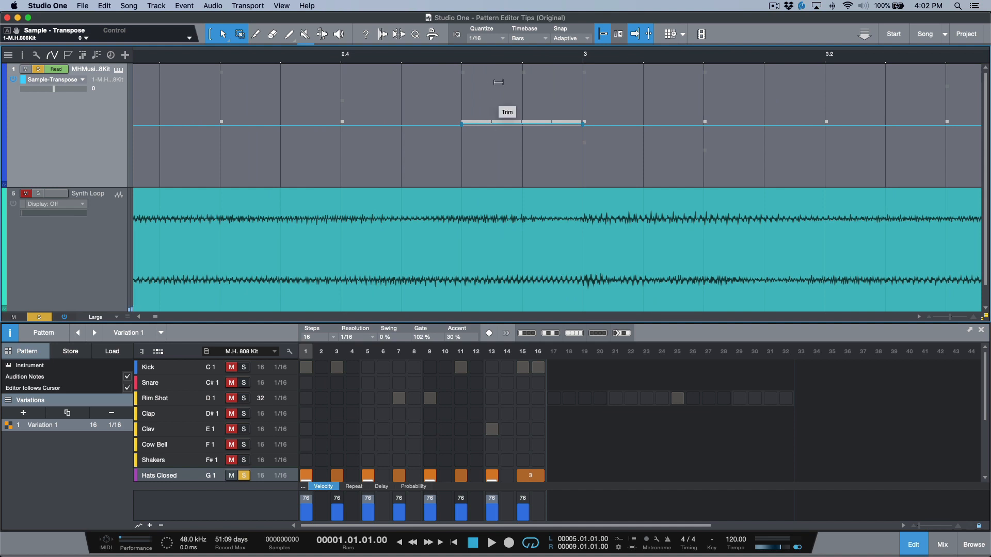
{"action": "left_click_drag", "start_coordinate": [499, 81], "coordinate": [499, 77]}
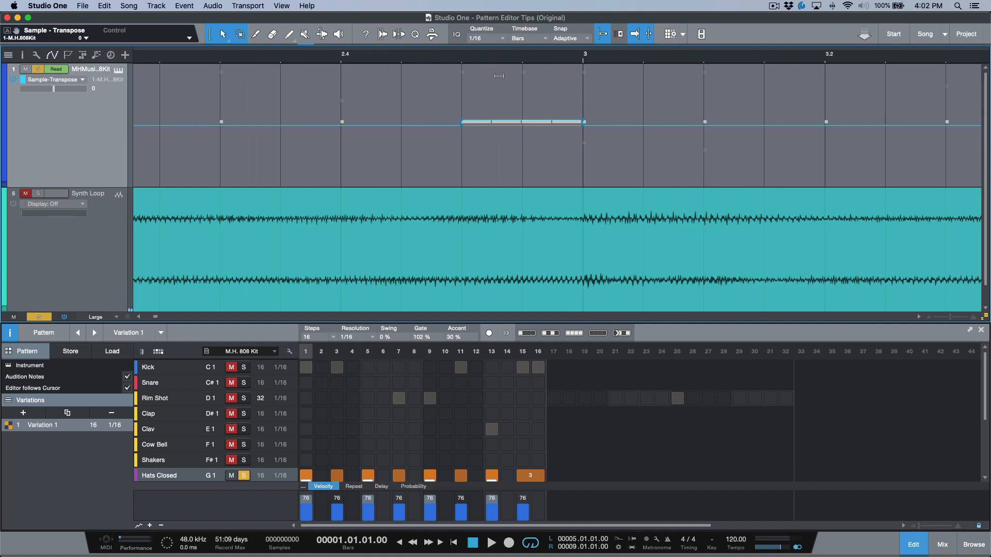
{"action": "left_click", "coordinate": [522, 122]}
{"action": "left_click", "coordinate": [553, 123]}
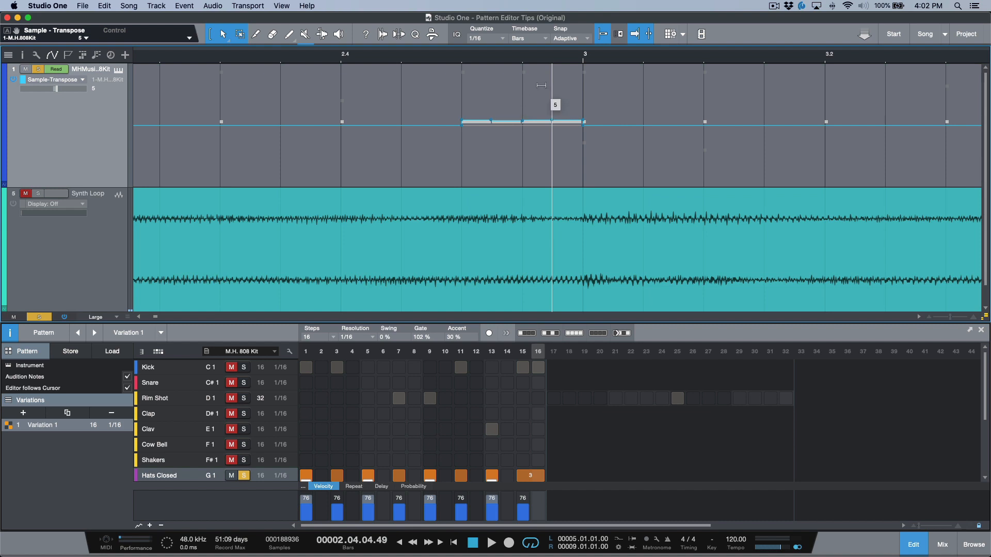
{"action": "left_click_drag", "start_coordinate": [541, 86], "coordinate": [568, 88]}
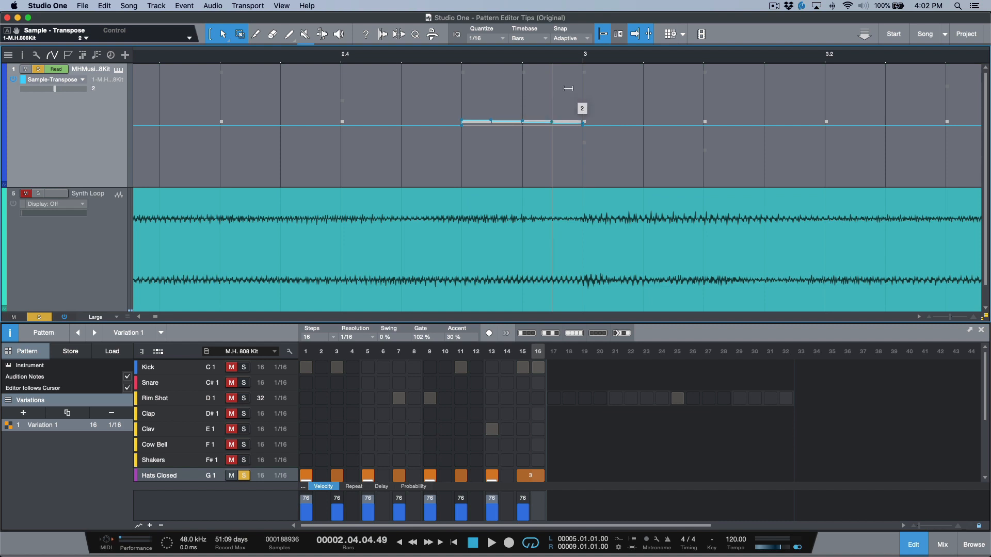
Play back from just before the hat roll ending bar 2 to hear its per-repeat transposition.
{"action": "left_click", "coordinate": [441, 152]}
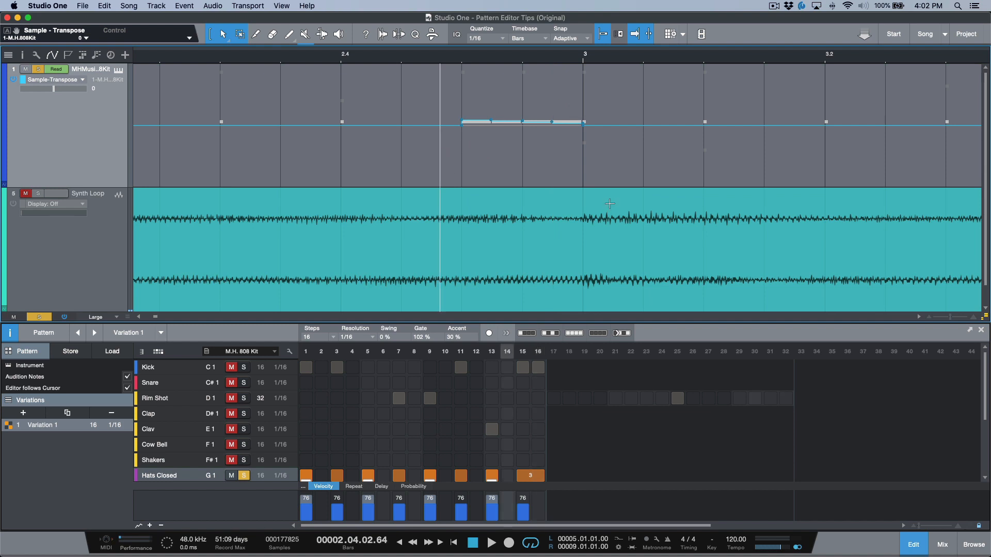
{"action": "key", "text": "space"}
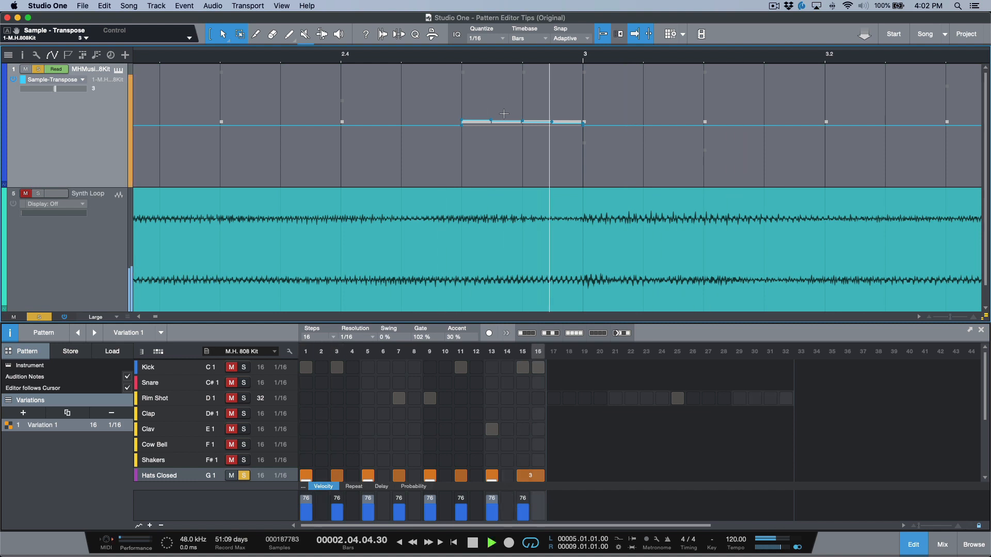
{"action": "key", "text": "space"}
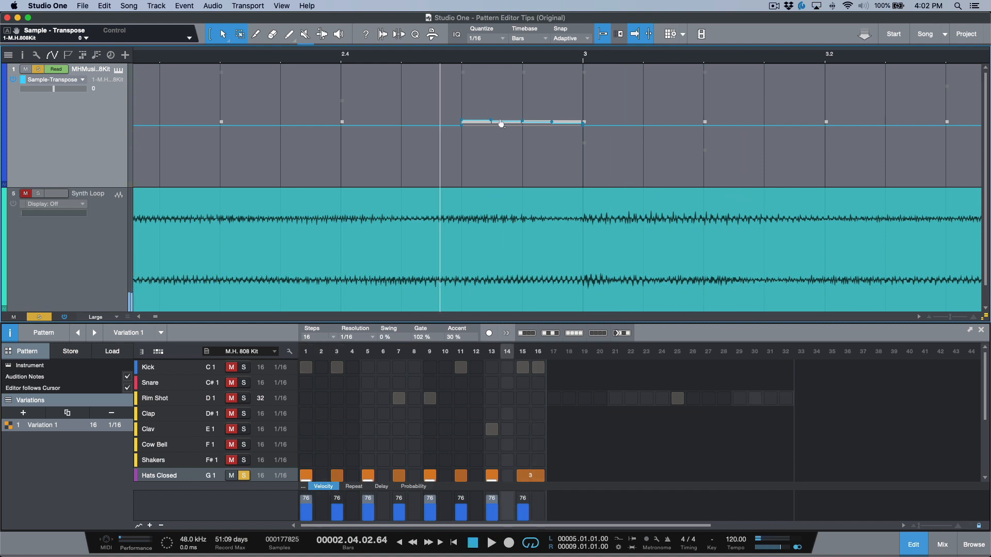
Reopen Impact XT to examine the Hats Closed pad's Transpose control against the track automation, and close the instrument window.
{"action": "left_click", "coordinate": [120, 71]}
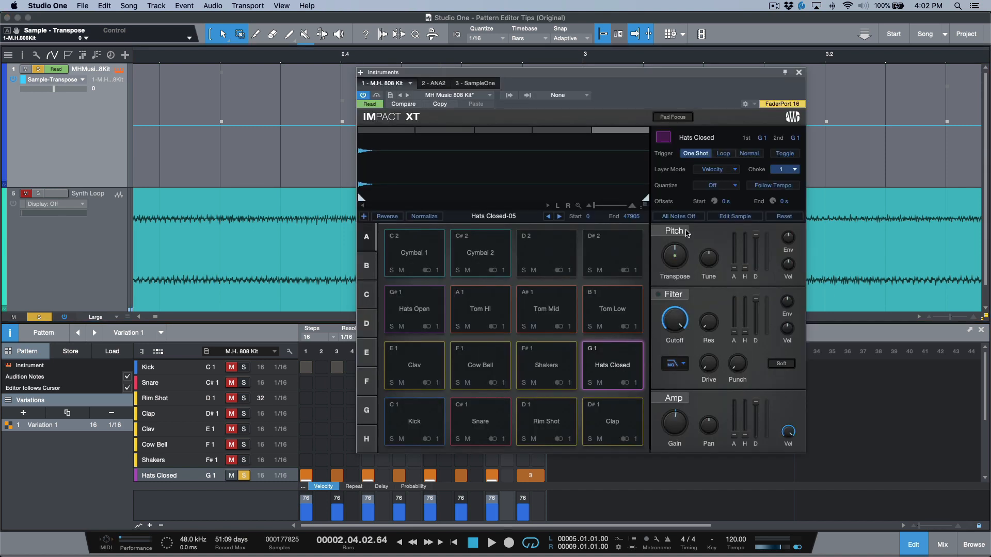
{"action": "left_click_drag", "start_coordinate": [685, 75], "coordinate": [612, 169]}
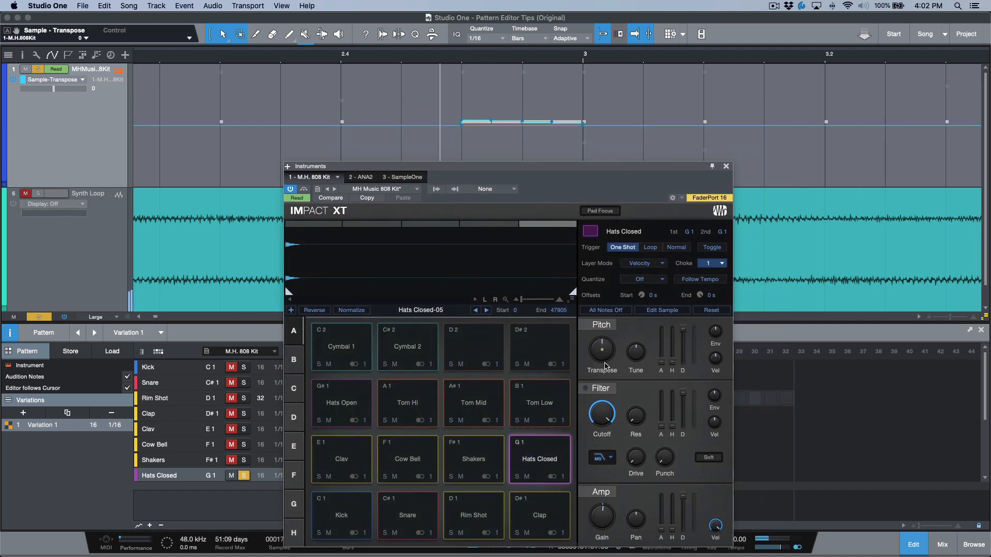
{"action": "mouse_move", "coordinate": [605, 363]}
{"action": "left_click", "coordinate": [727, 166]}
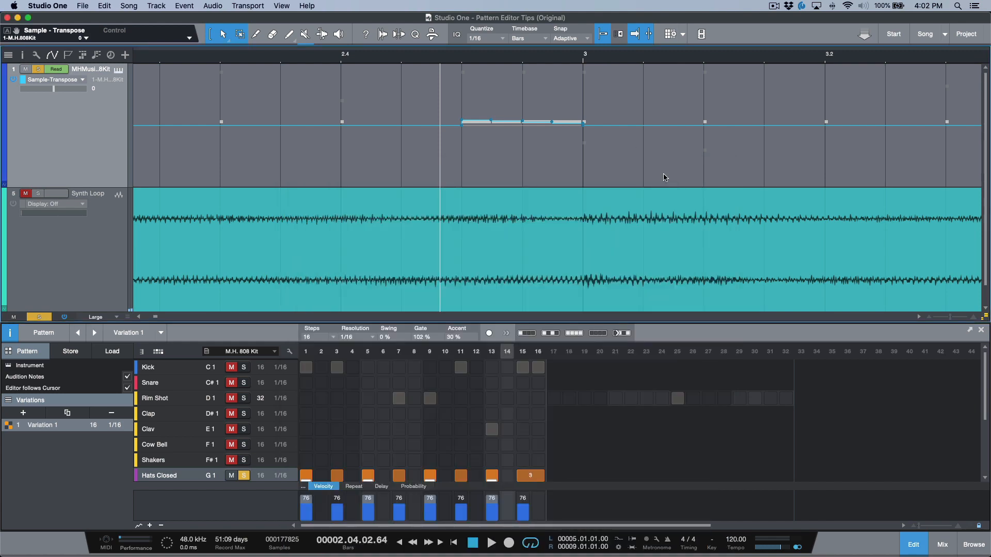
{"action": "key", "text": "w"}
{"action": "key", "text": "w"}
{"action": "key", "text": "w"}
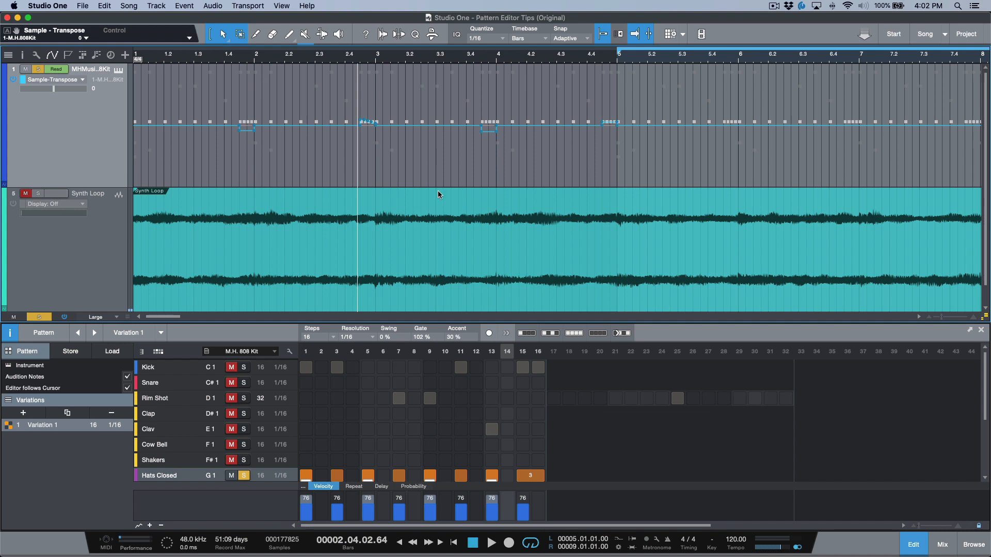
{"action": "key", "text": "w"}
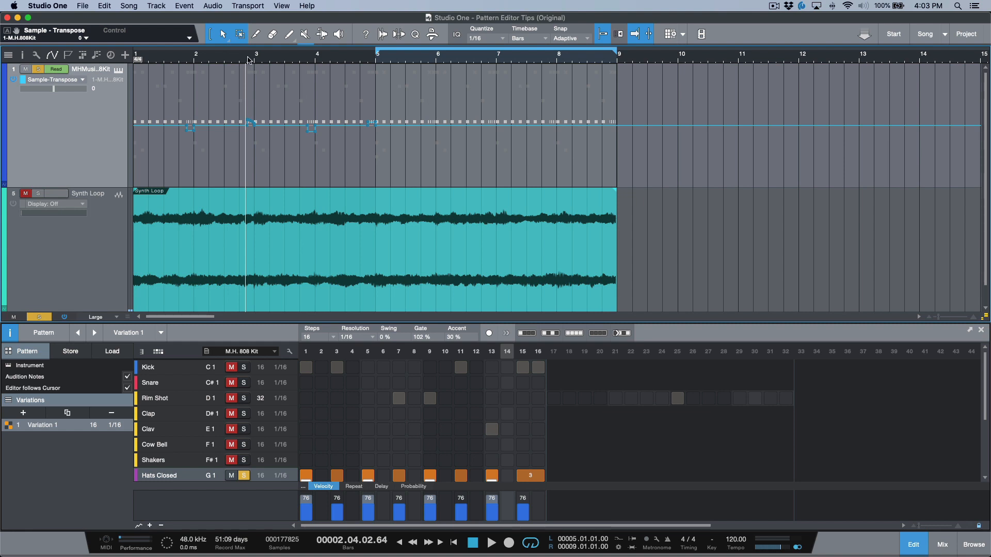
{"action": "key", "text": "e"}
{"action": "key", "text": "e"}
{"action": "scroll", "coordinate": [340, 152], "scroll_direction": "left", "scroll_amount": 4}
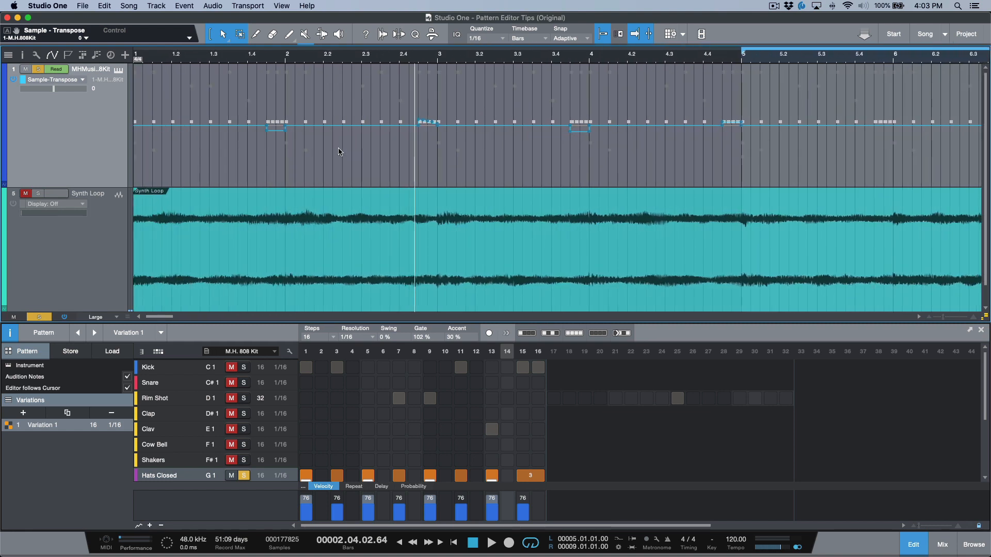